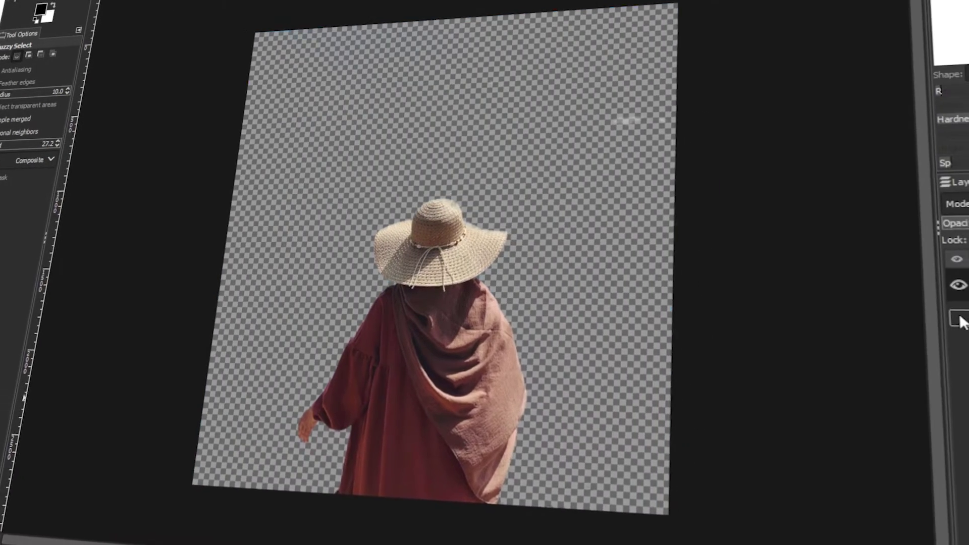
- Toggle the sea photo layer's visibility so only the original photo layer shows
click(894, 311)
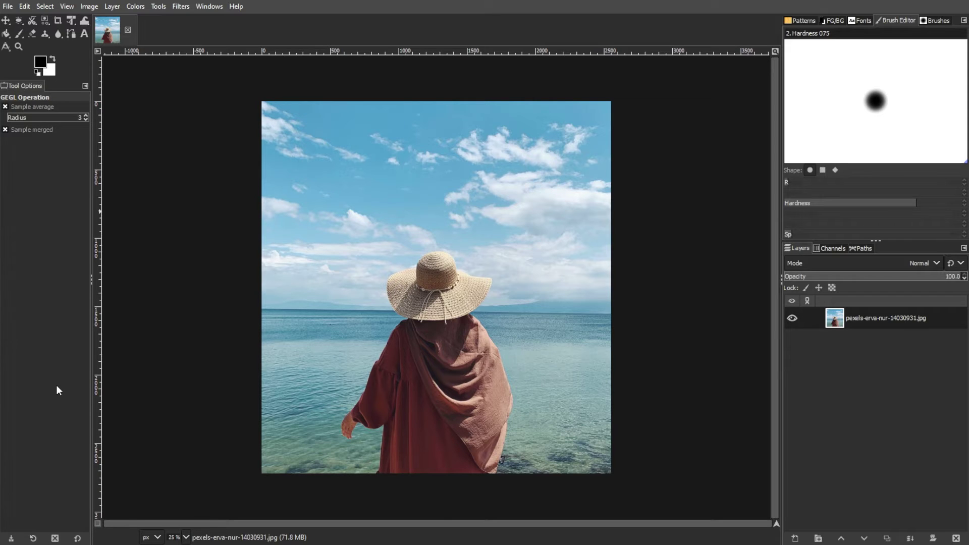
- With Fuzzy Select, add the sky, clouds and sea to the selection around the woman
click(33, 22)
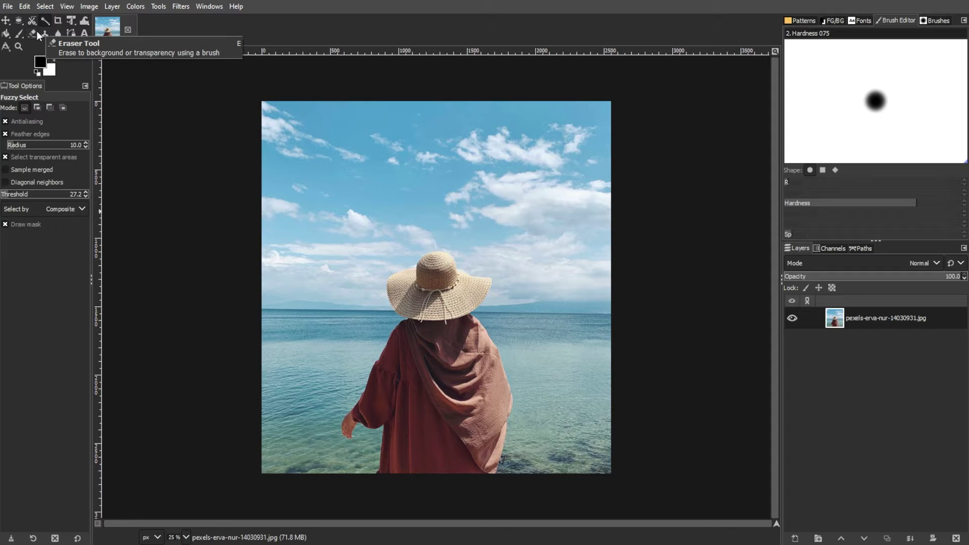
drag(369, 206, 375, 209)
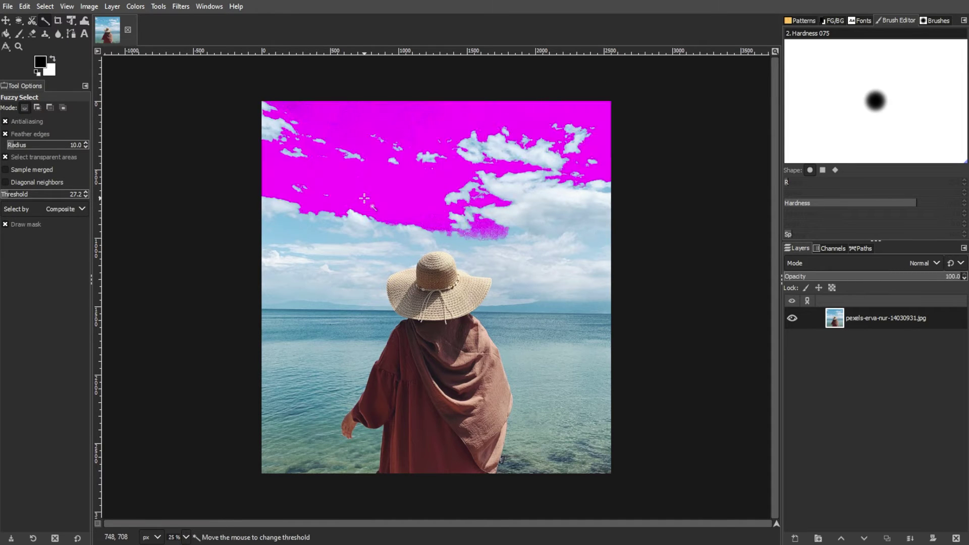
shift+drag(266, 220, 273, 222)
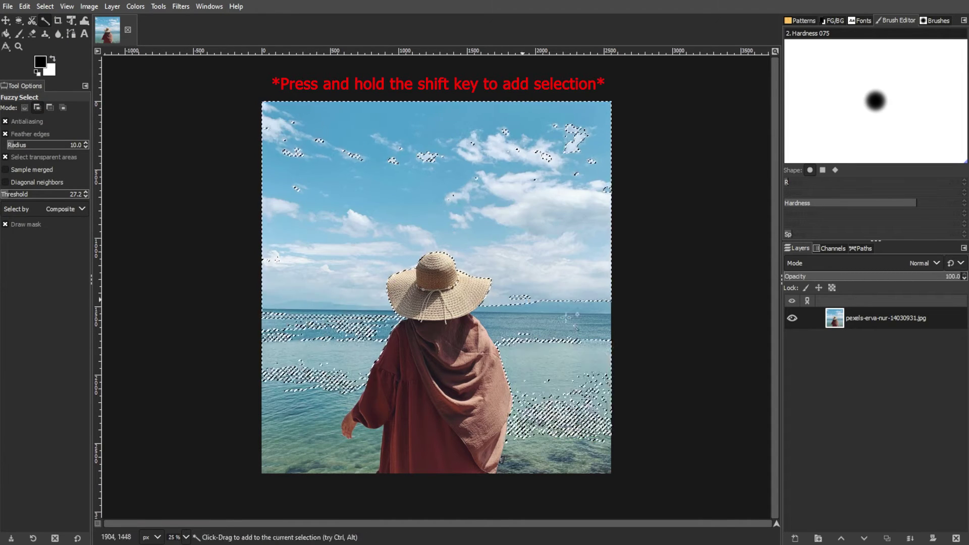
shift+drag(313, 464, 325, 464)
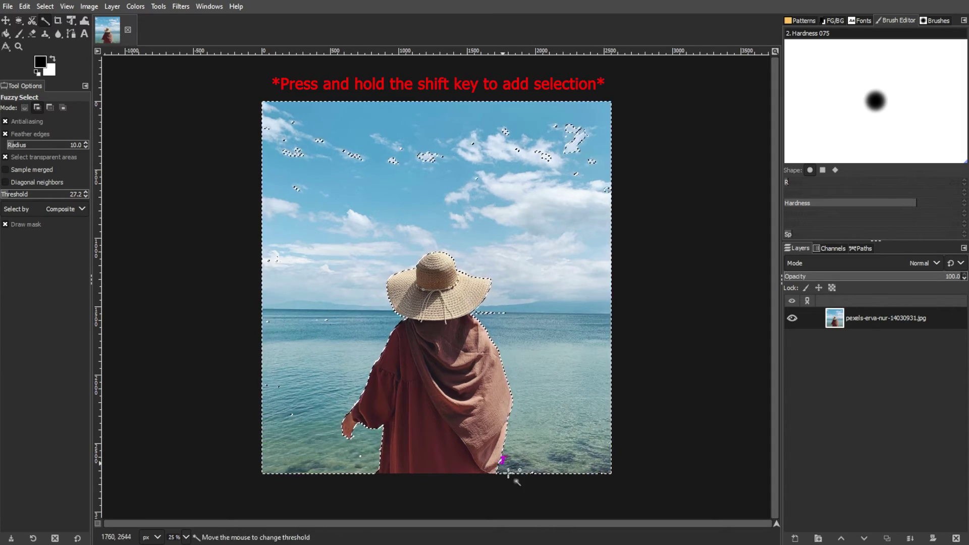
shift+drag(311, 148, 313, 149)
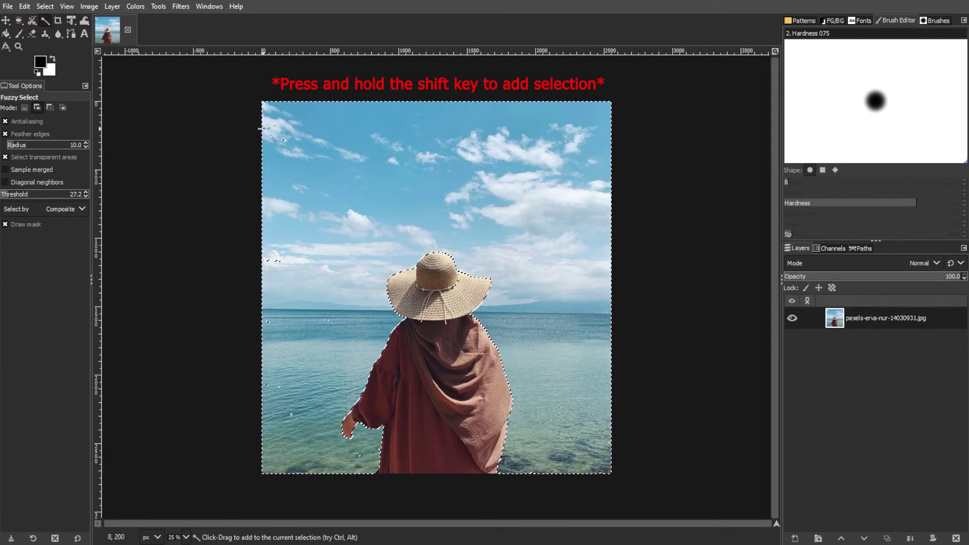
shift+drag(273, 322, 280, 324)
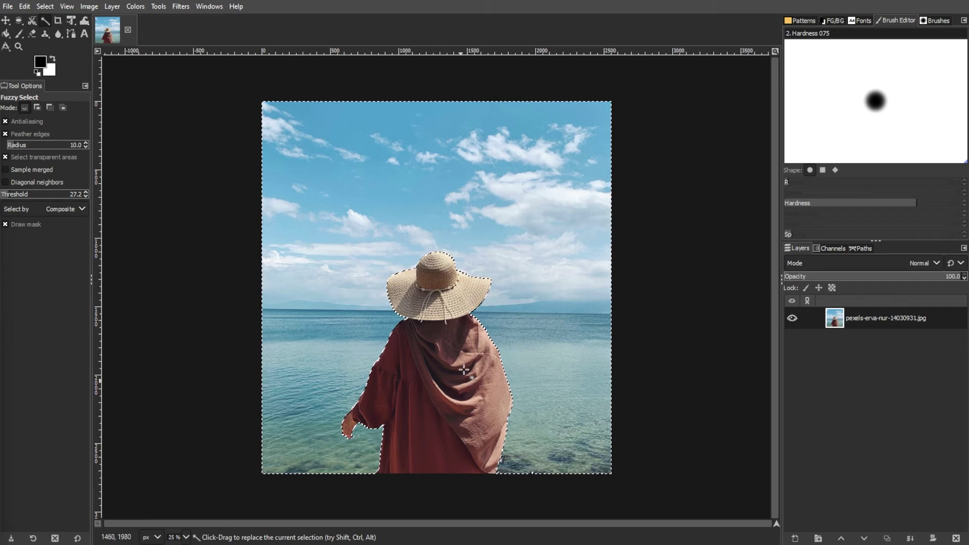
ctrl+click(527, 387)
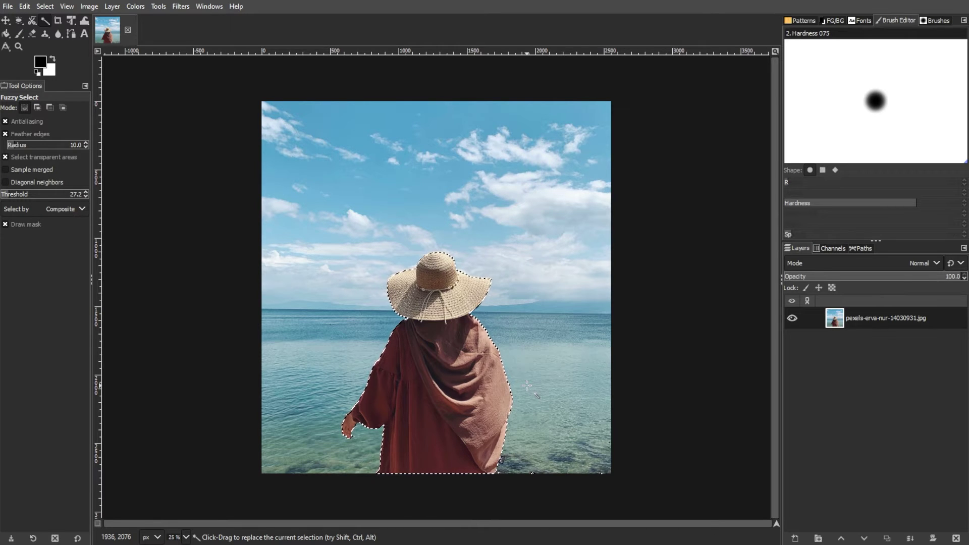
- Copy the selected woman (cut, undo, copy) and paste her as a floating selection
click(33, 21)
click(46, 22)
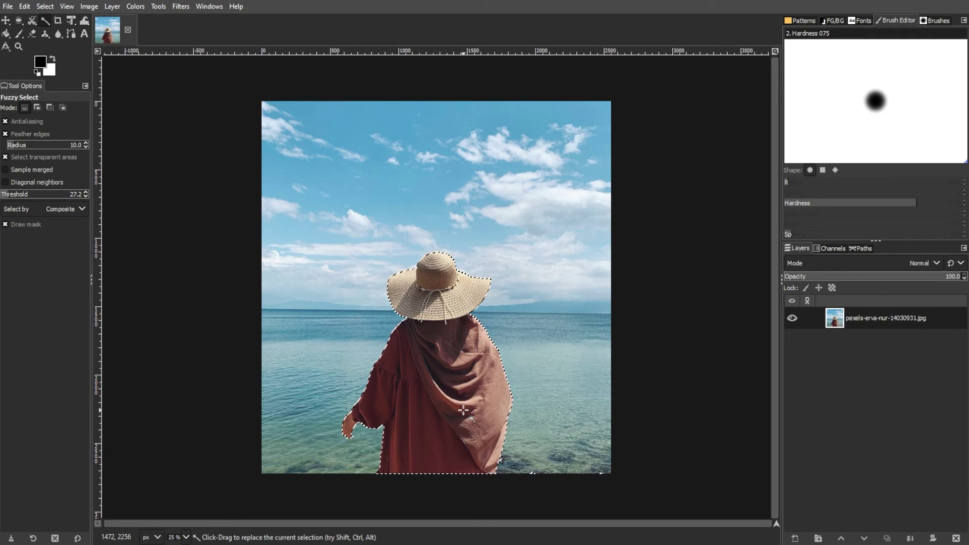
key(ctrl)
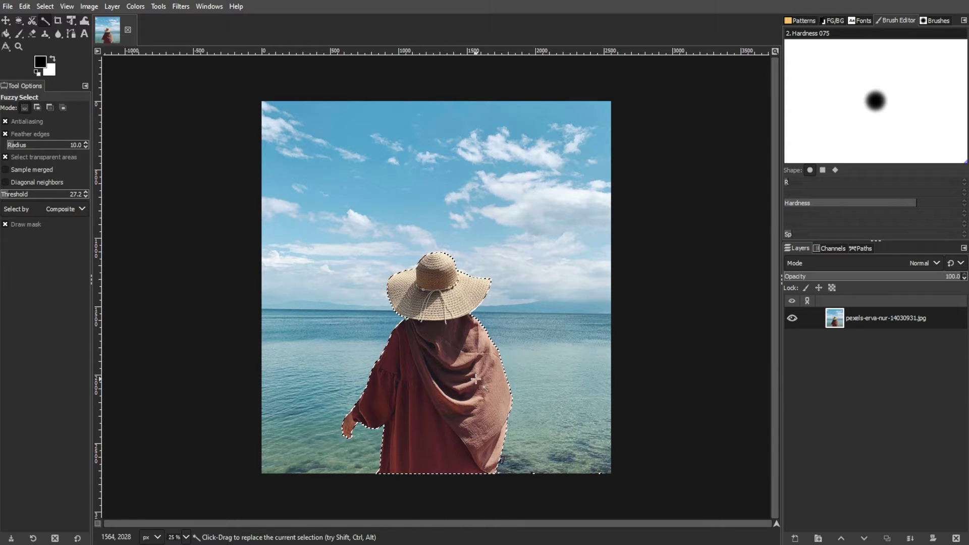
key(ctrl+x)
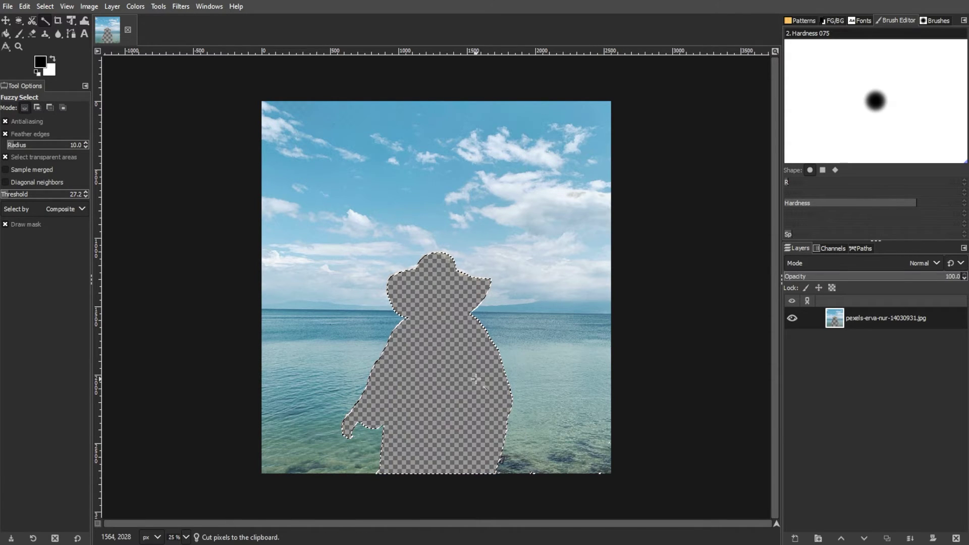
key(ctrl+z)
key(ctrl+c)
key(ctrl)
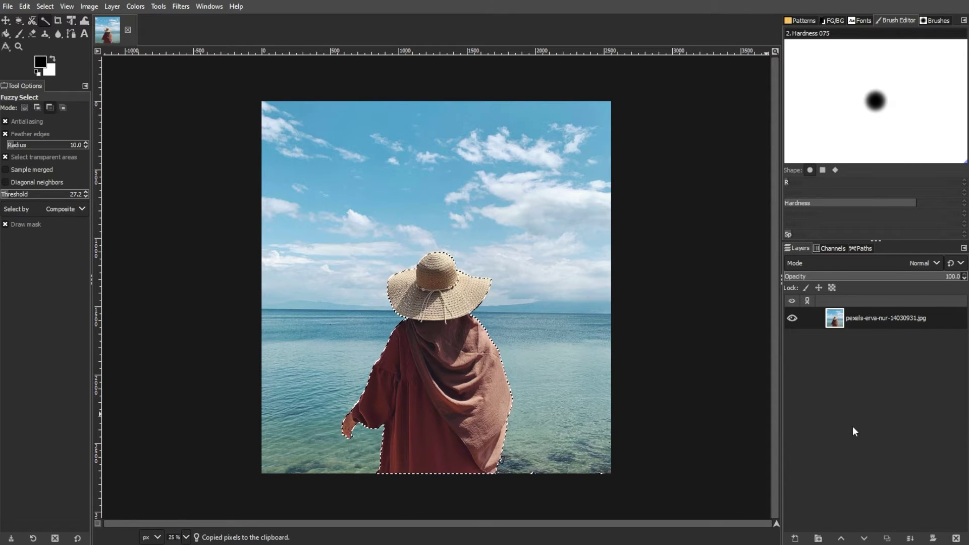
key(ctrl+v)
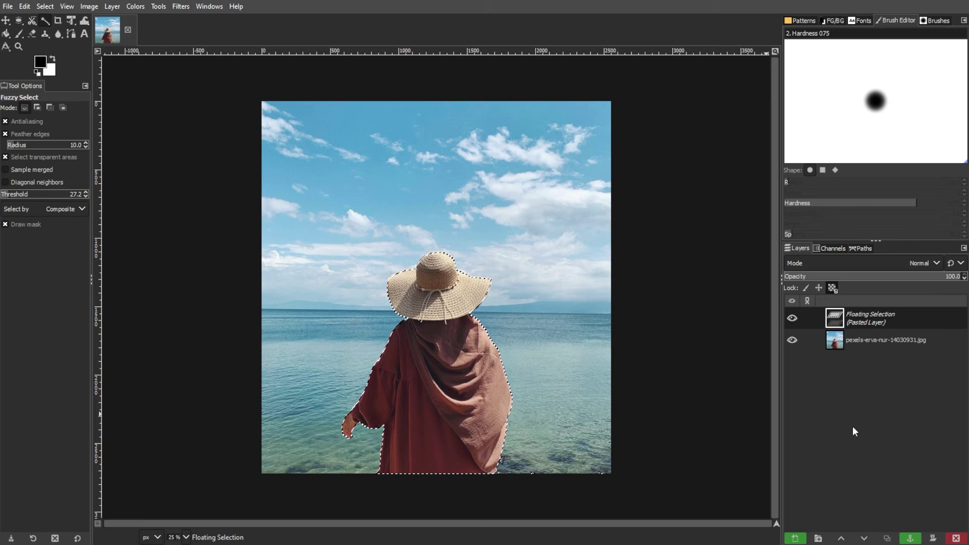
- Turn the floating paste into a new layer, leaving the sea photo visible
click(792, 539)
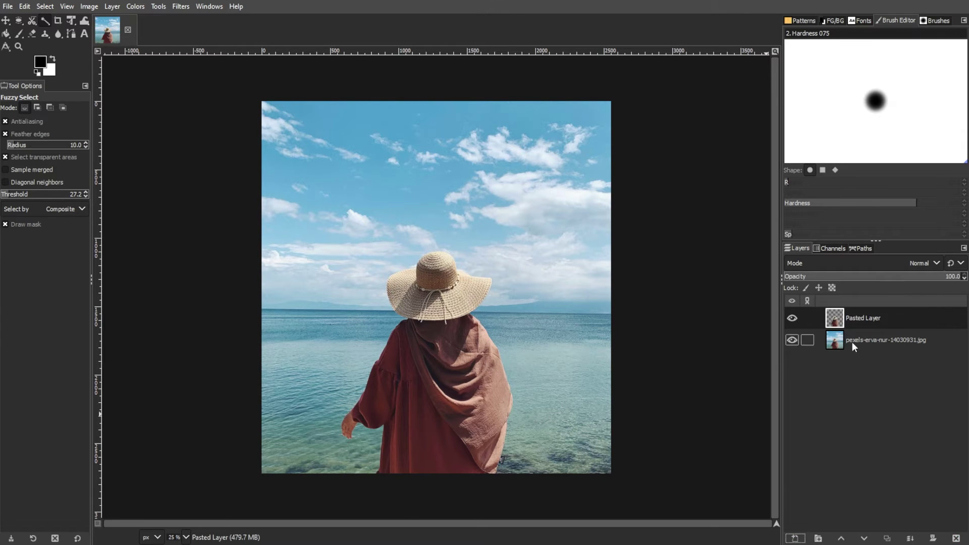
click(792, 340)
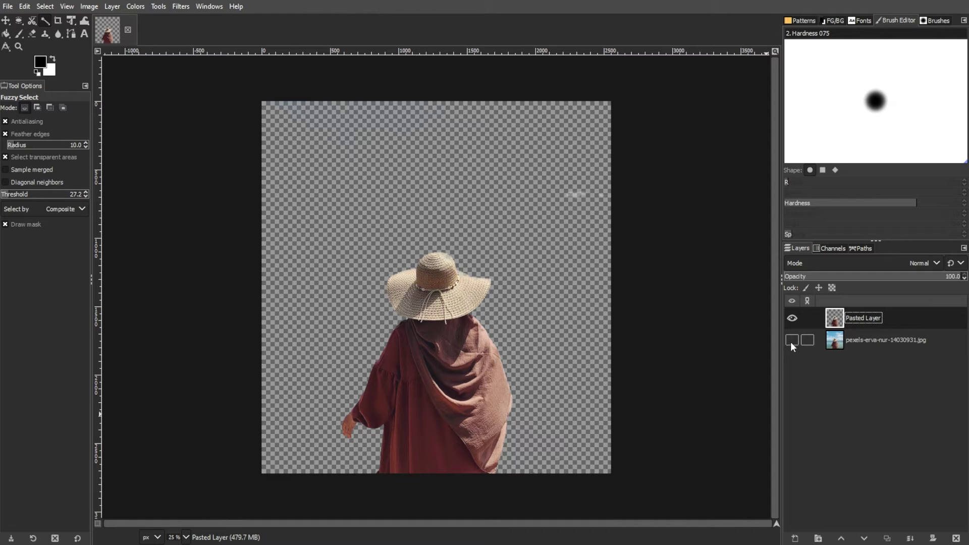
click(792, 340)
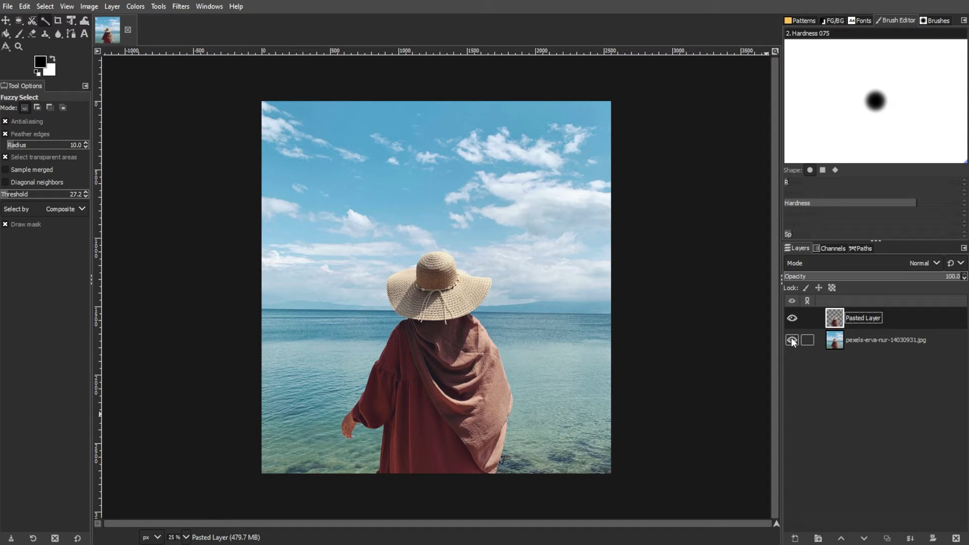
click(792, 340)
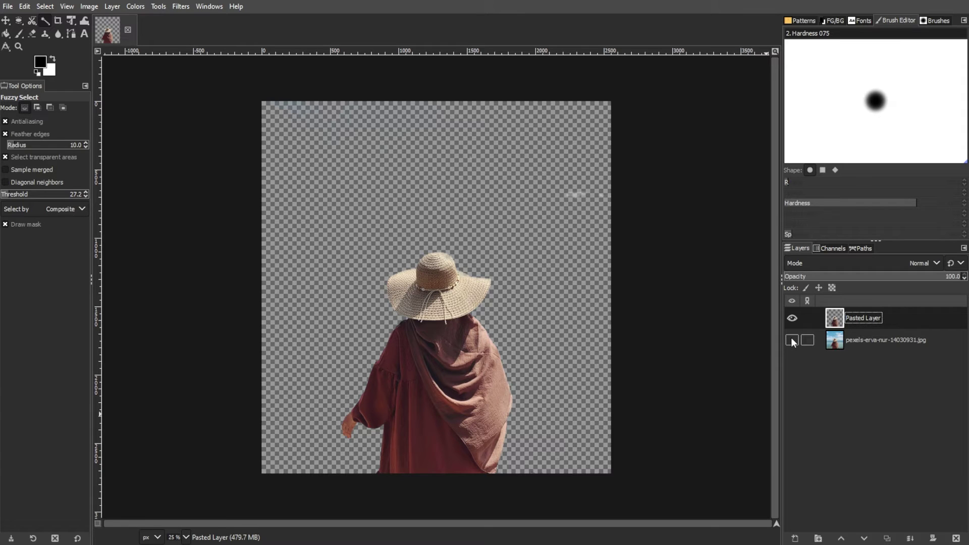
click(792, 341)
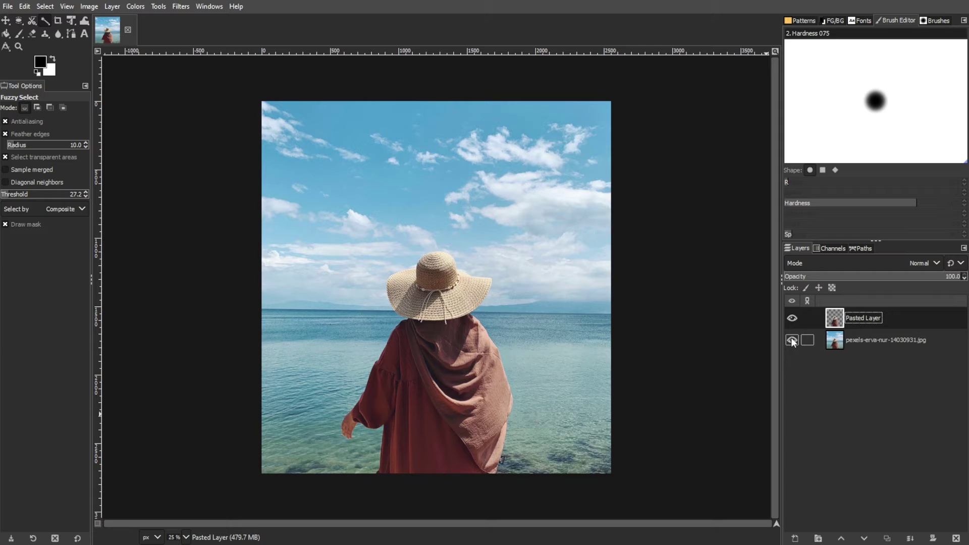
- Hide the Pasted Layer, make the sea photo the active layer and enable Quick Mask
click(792, 318)
click(883, 343)
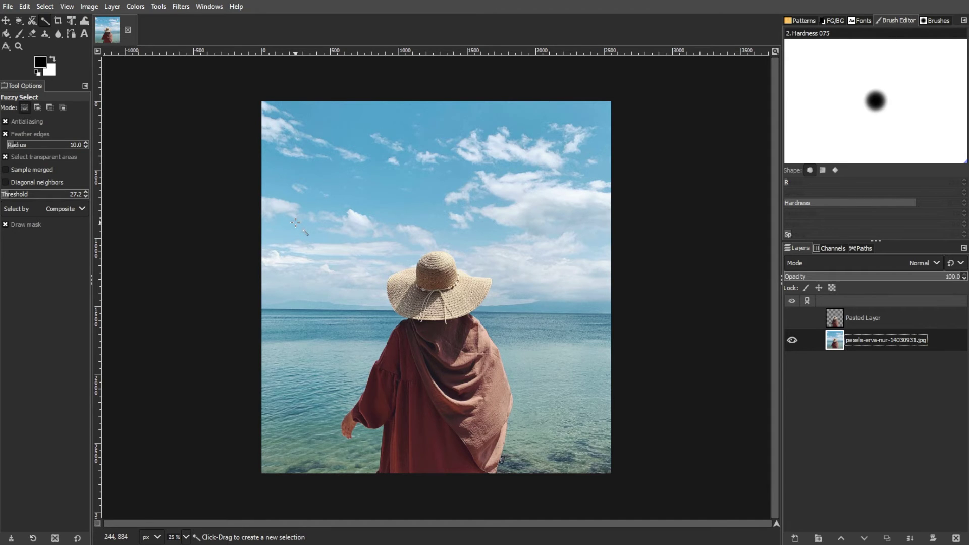
key(shift+q)
key(shift+2)
scroll(386, 214, down, 3)
- Refine the selection with Fuzzy Select over the red cloth, surrounding sky and lower-right water
key(p)
key(shift+e)
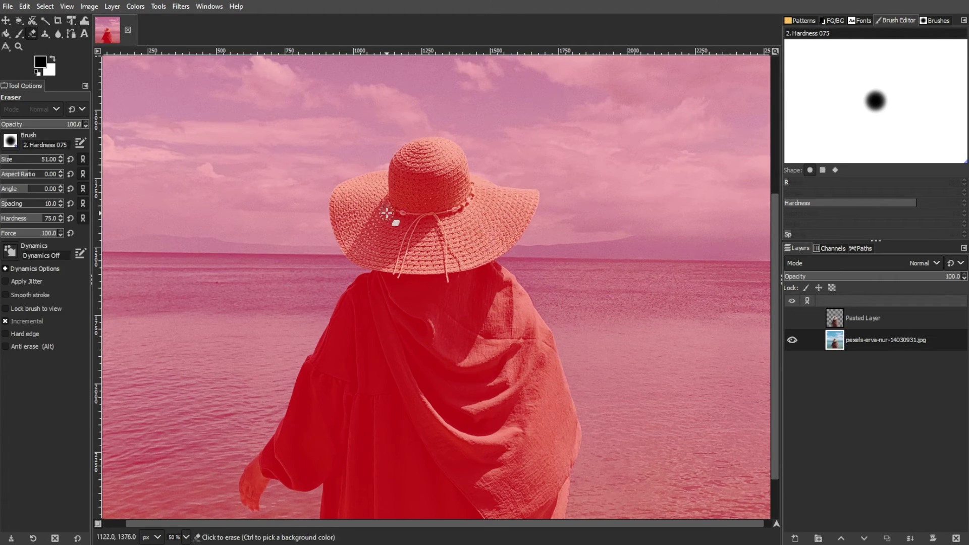
key(1)
click(44, 20)
key(minus)
click(568, 361)
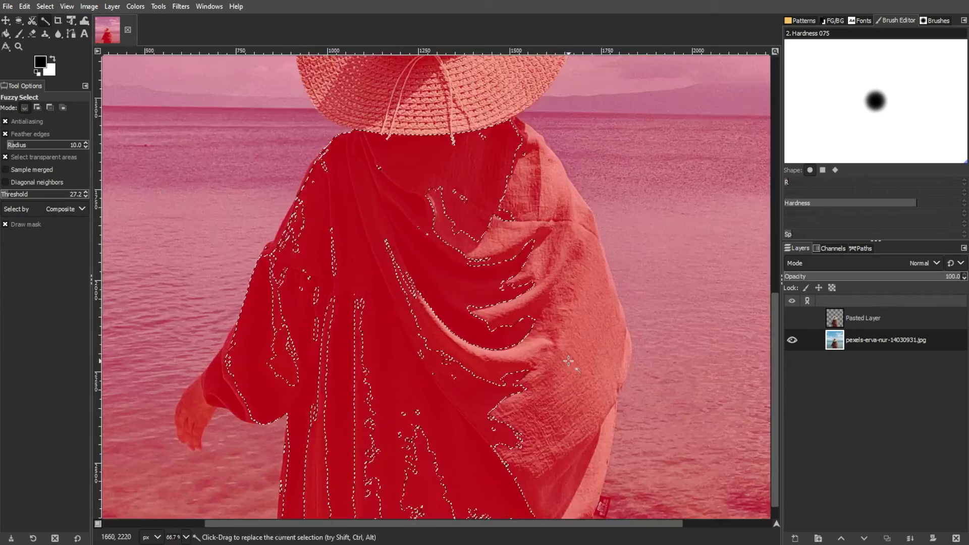
key(minus)
drag(262, 249, 379, 432)
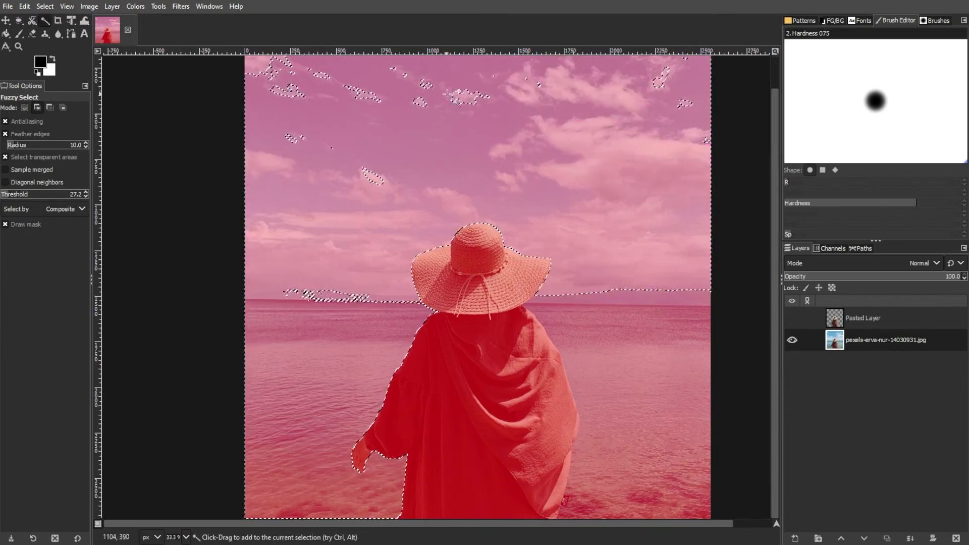
key(minus)
drag(598, 420, 540, 447)
ctrl+scroll(325, 409, up, 4)
ctrl+scroll(325, 409, down, 4)
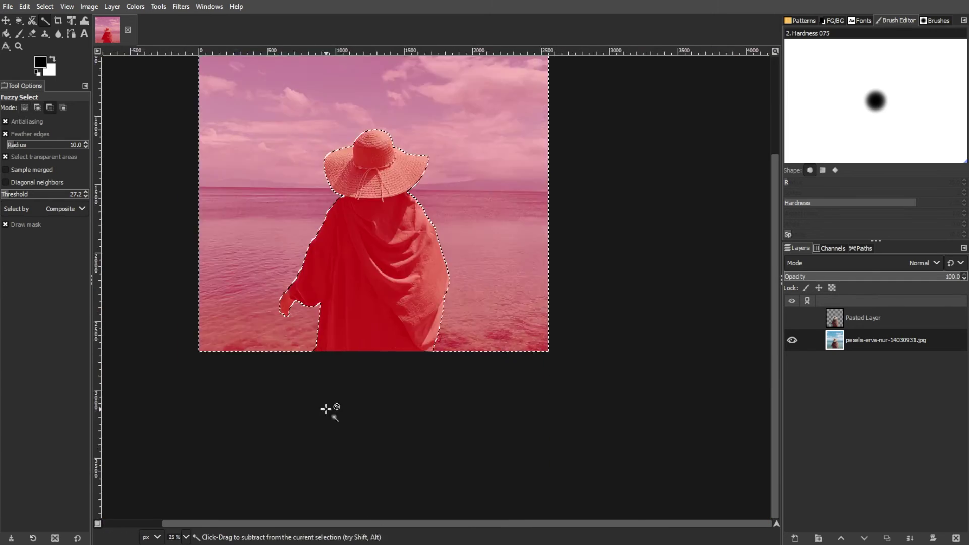
scroll(326, 408, up, 3)
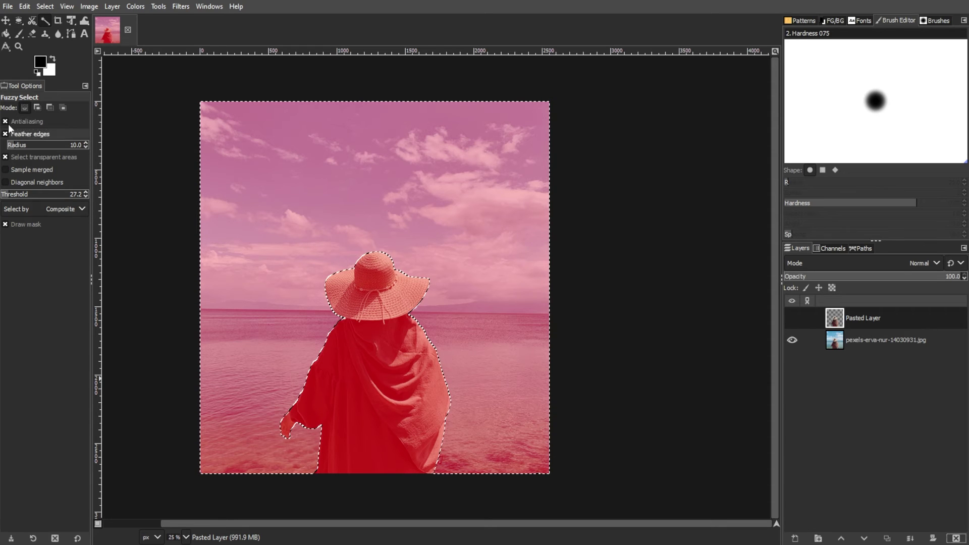
- Turn off Quick Mask, hide the sea photo and show the Pasted Layer cut-out
click(45, 6)
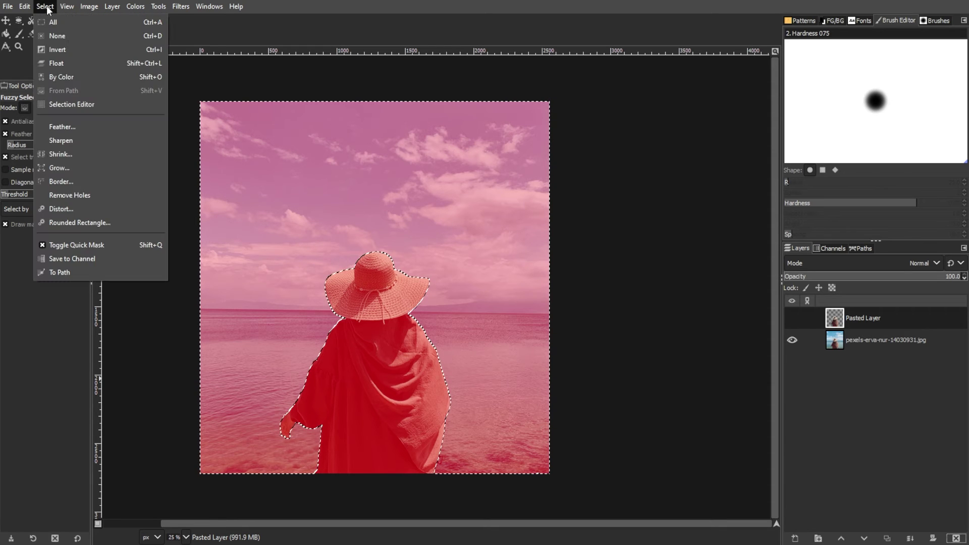
click(45, 245)
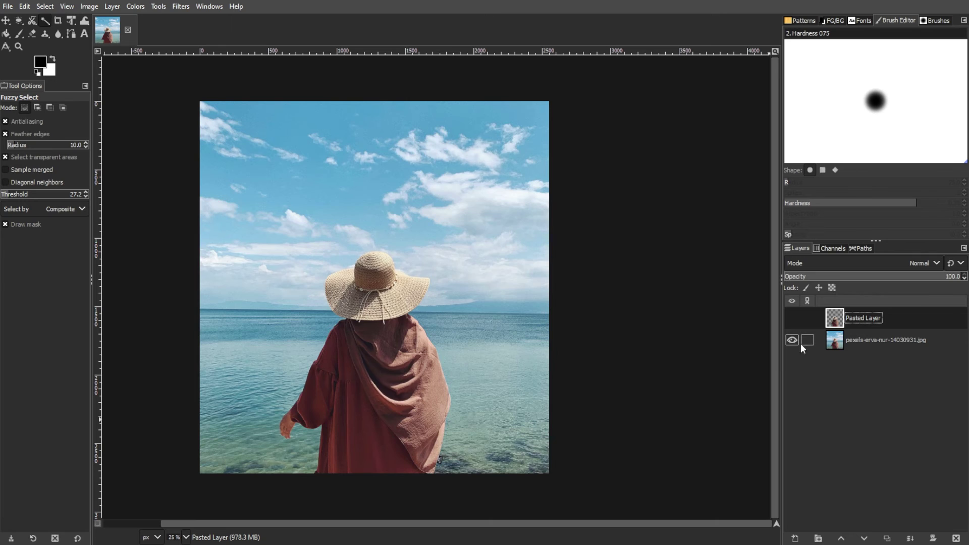
click(792, 340)
click(792, 318)
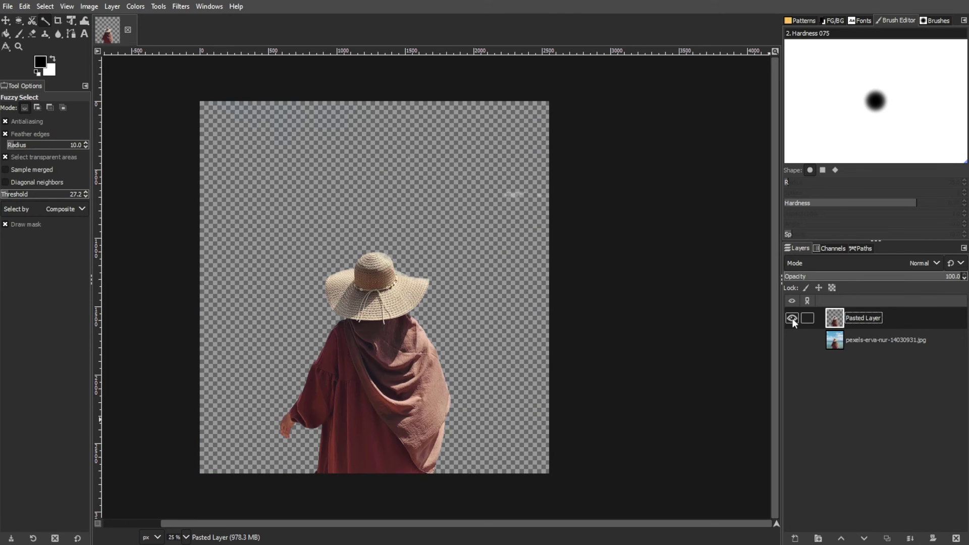
- Choose the Eraser and enlarge its brush toward size 91 for the sky specks
click(35, 33)
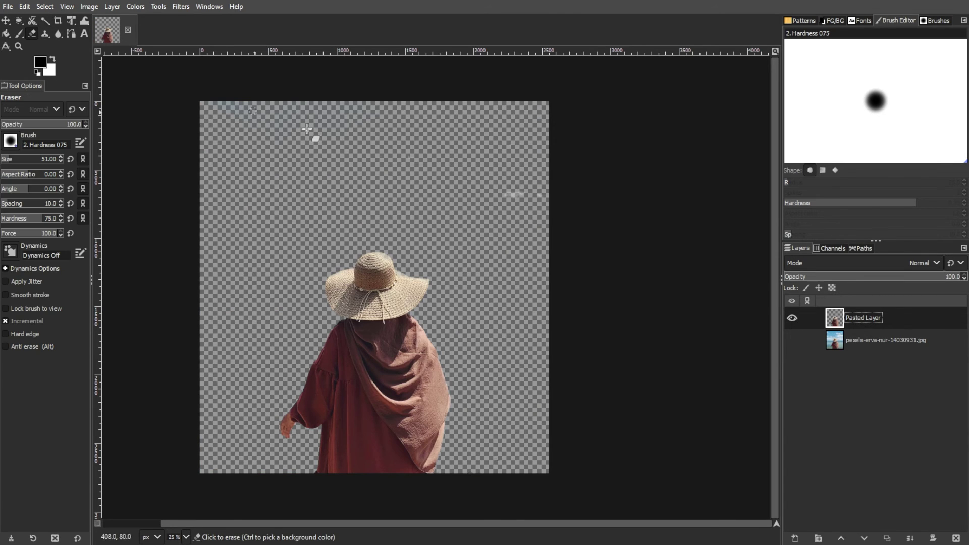
key(bracketright)
key(bracketright)
key(bracketright)
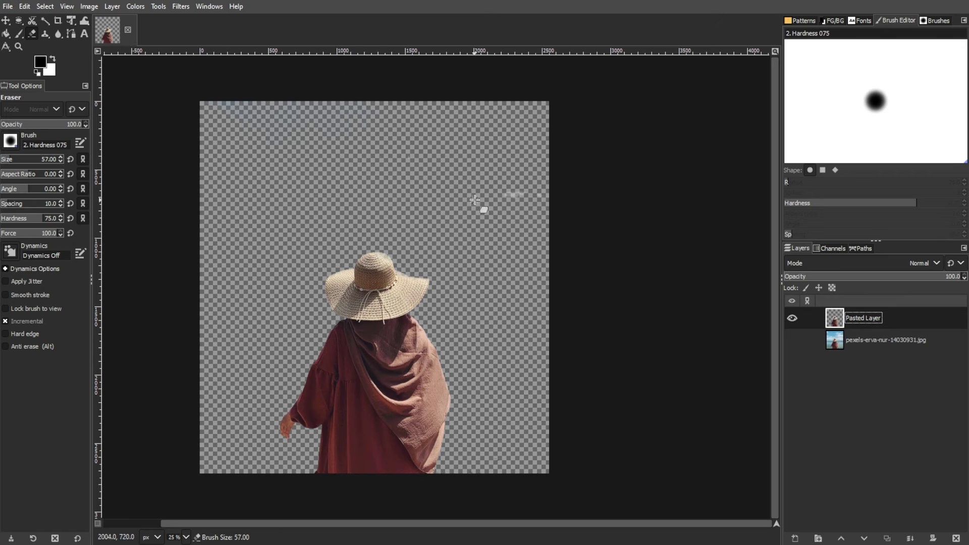
key(bracketright)
key(bracketright)
key(bracketright)
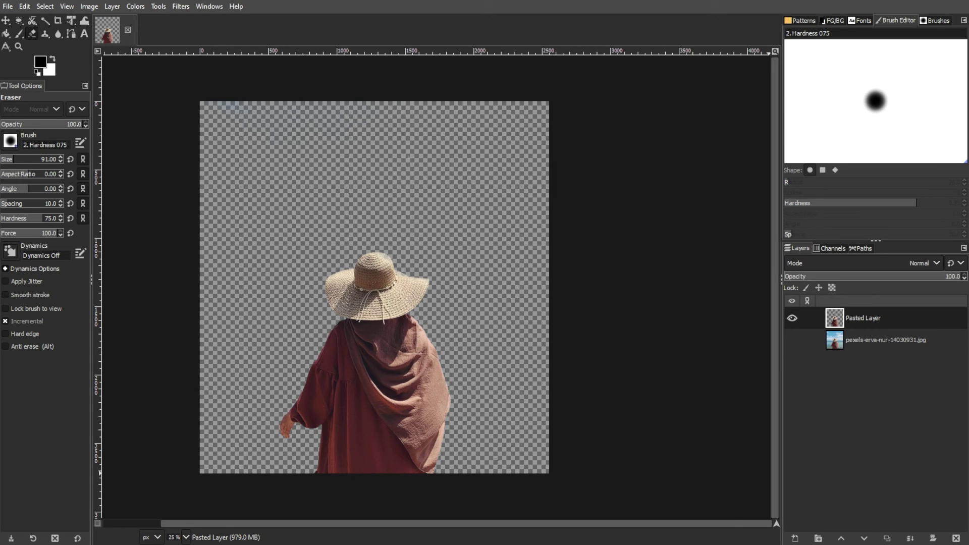
scroll(732, 523, left, 2)
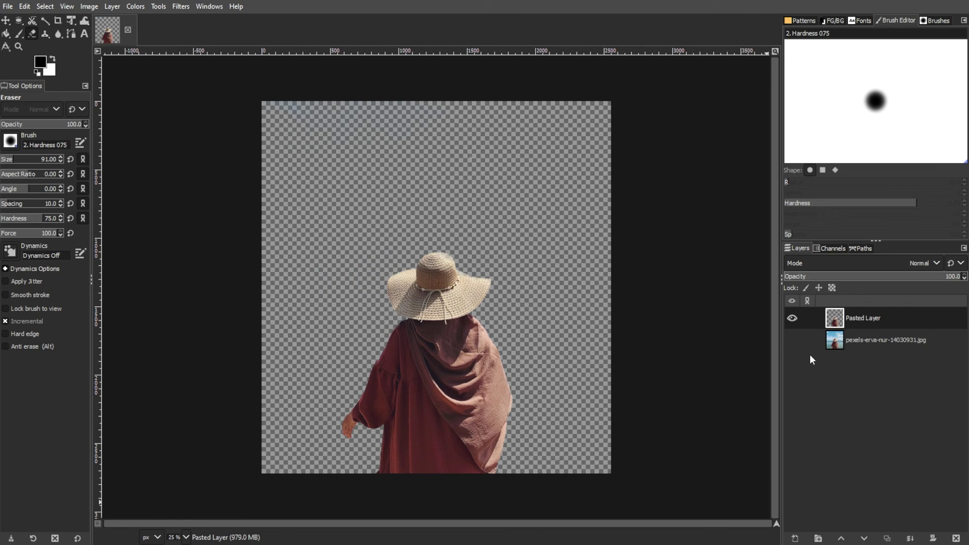
click(792, 340)
click(789, 342)
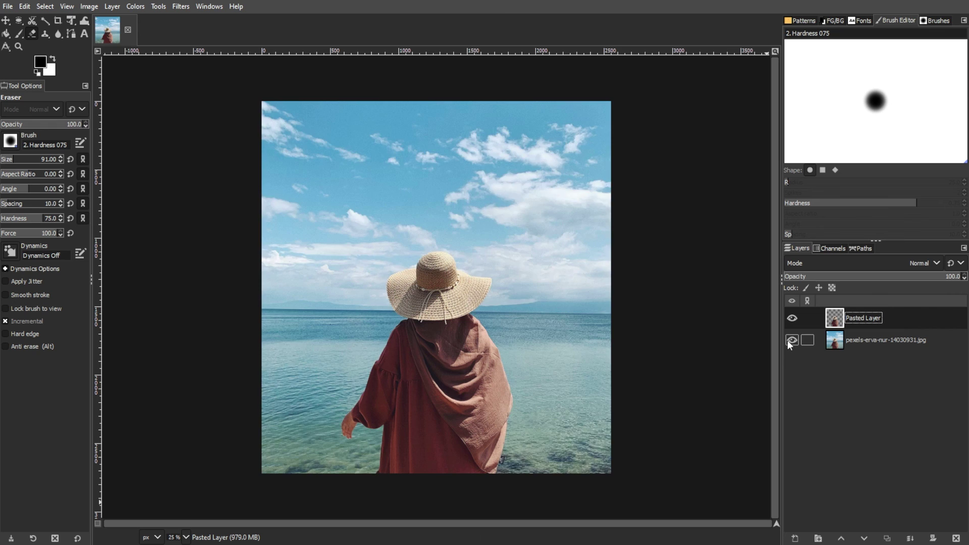
click(791, 340)
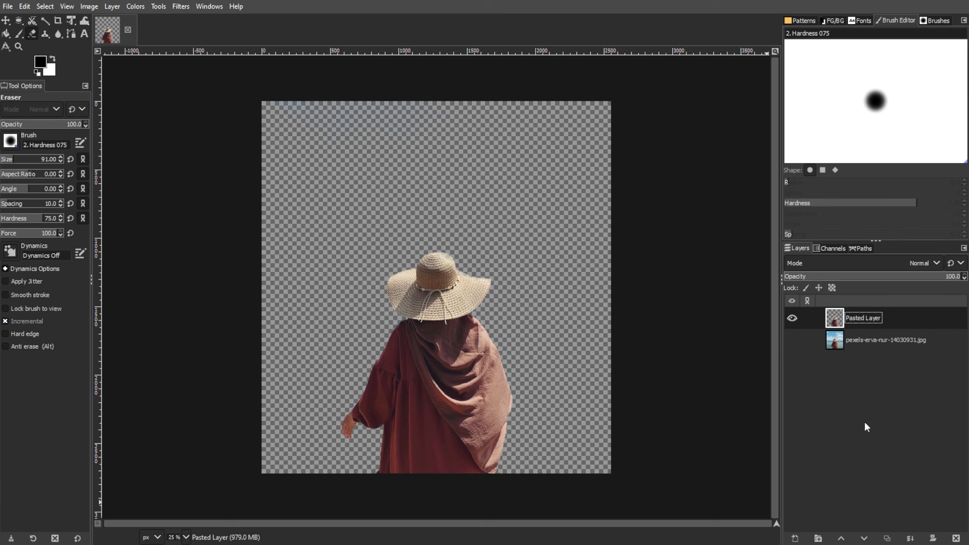